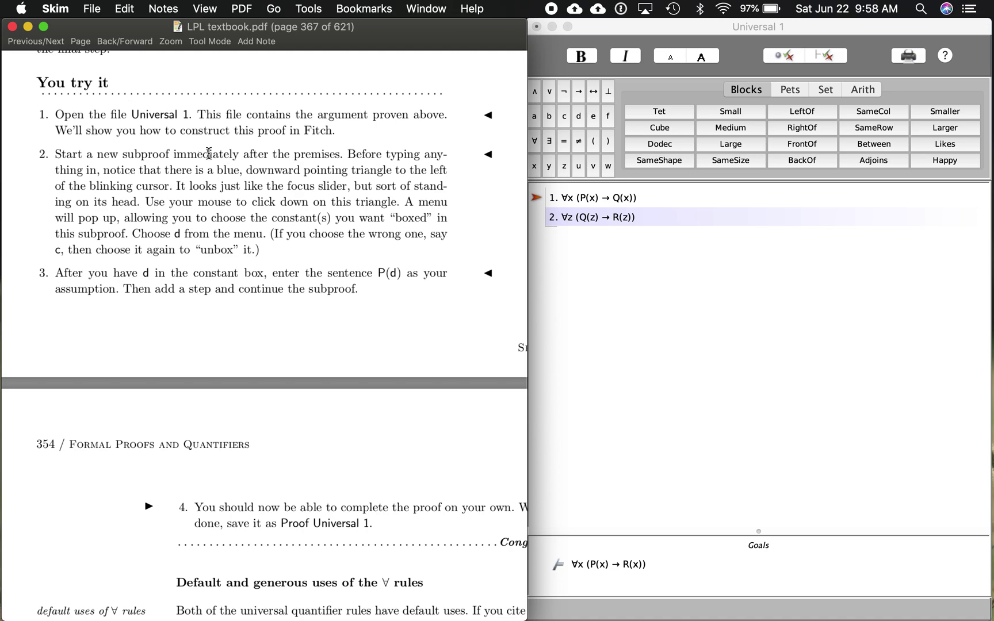
Read through the ∀ rules and the sample proof in the Skim textbook.
{"action": "scroll", "coordinate": [209, 152], "scroll_direction": "up", "scroll_amount": 5}
{"action": "scroll", "coordinate": [208, 152], "scroll_direction": "up", "scroll_amount": 15}
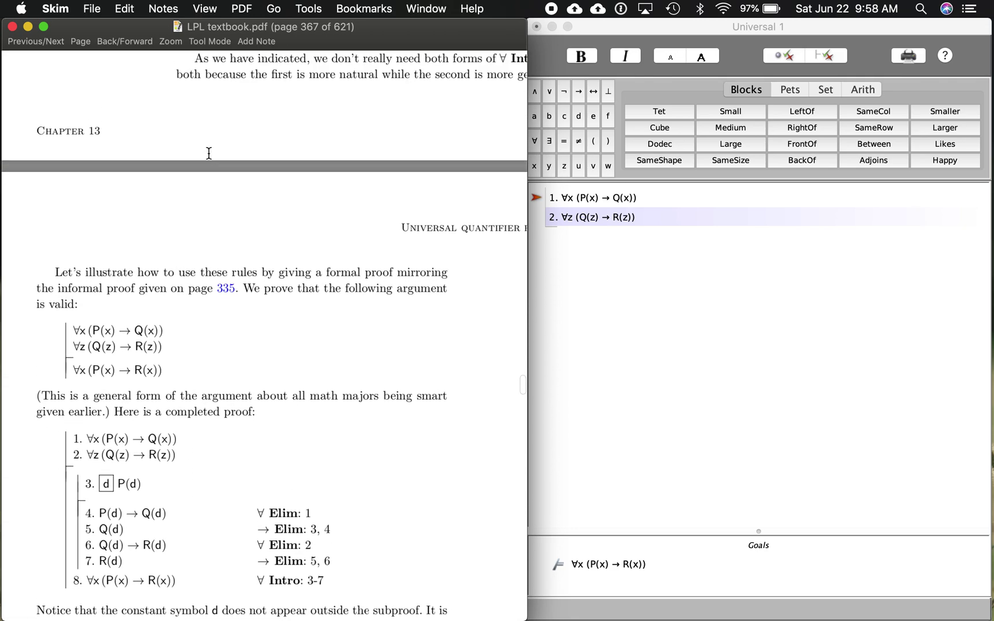
{"action": "scroll", "coordinate": [209, 153], "scroll_direction": "up", "scroll_amount": 15}
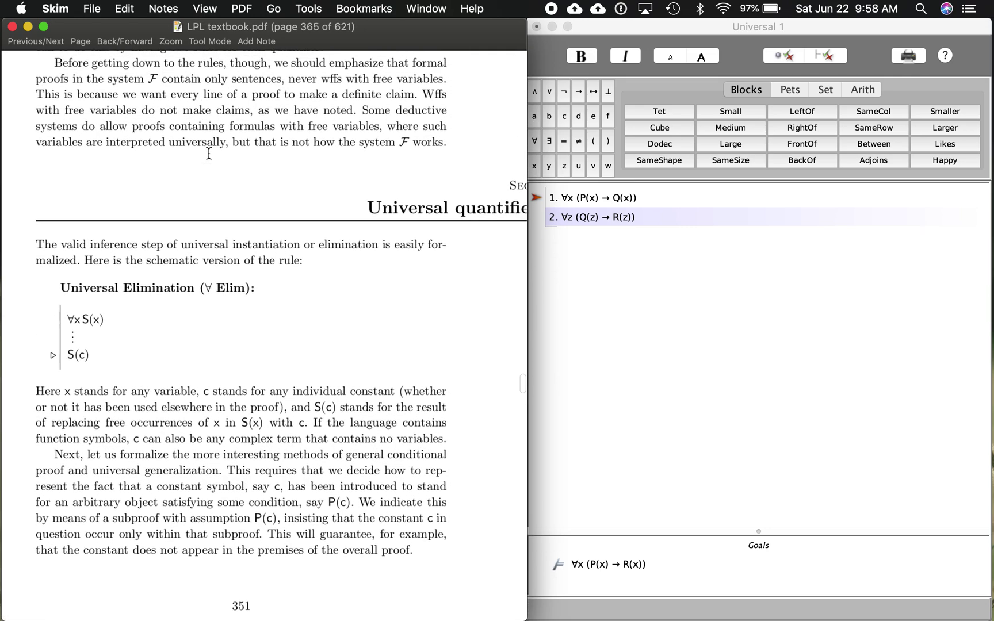
{"action": "scroll", "coordinate": [209, 152], "scroll_direction": "down", "scroll_amount": 4}
{"action": "scroll", "coordinate": [209, 153], "scroll_direction": "left", "scroll_amount": 3}
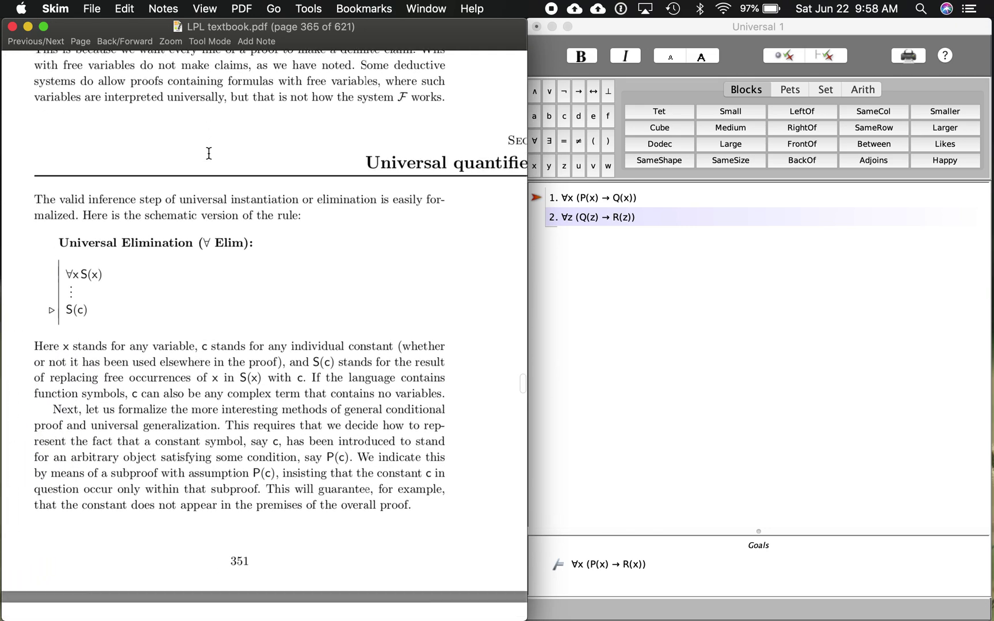
{"action": "scroll", "coordinate": [210, 152], "scroll_direction": "down", "scroll_amount": 15}
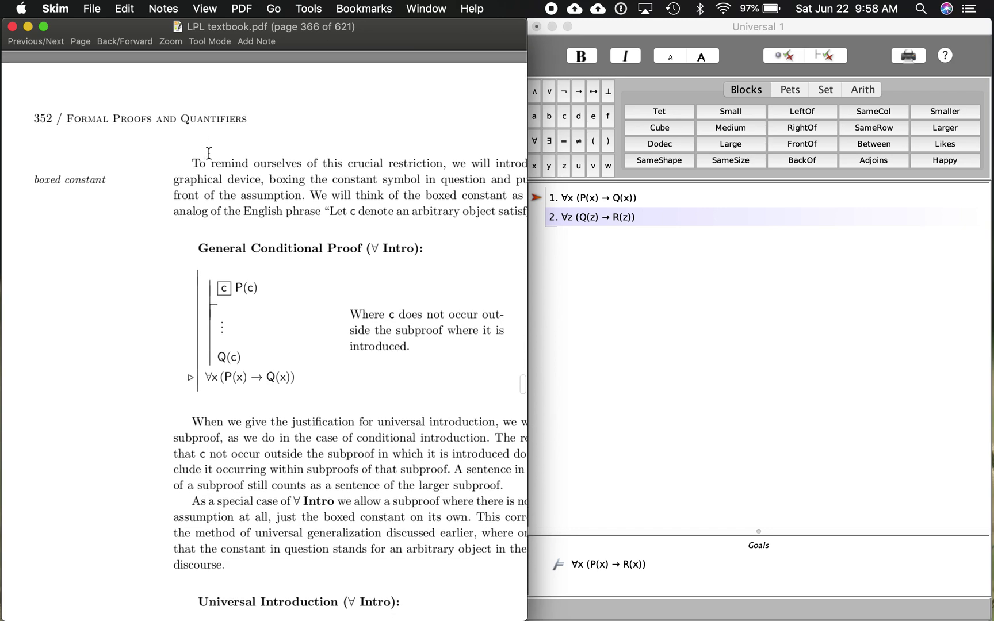
{"action": "scroll", "coordinate": [209, 153], "scroll_direction": "down", "scroll_amount": 15}
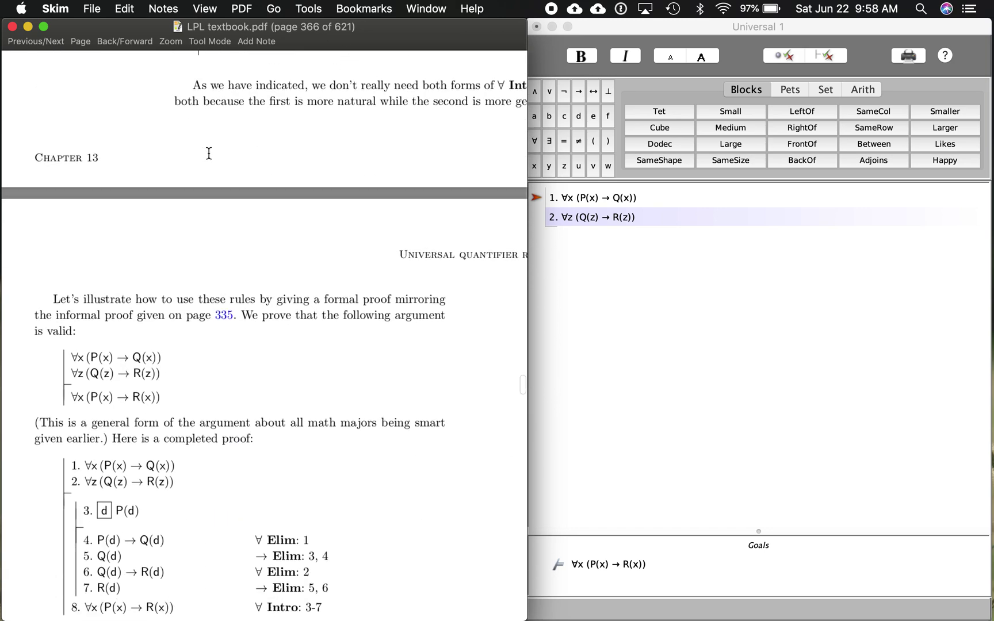
{"action": "scroll", "coordinate": [209, 153], "scroll_direction": "down", "scroll_amount": 5}
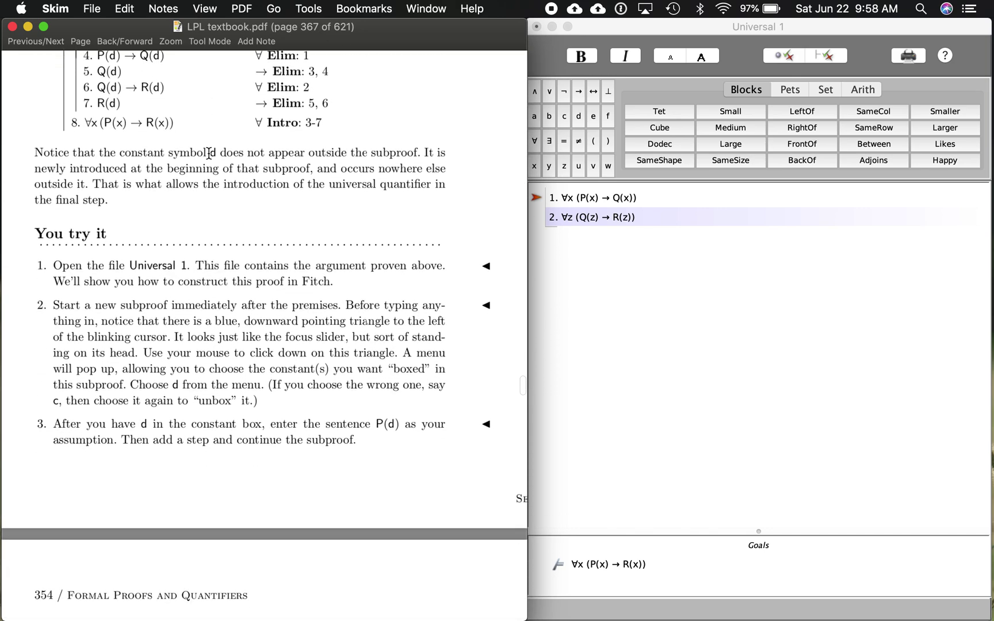
{"action": "scroll", "coordinate": [209, 153], "scroll_direction": "down", "scroll_amount": 2}
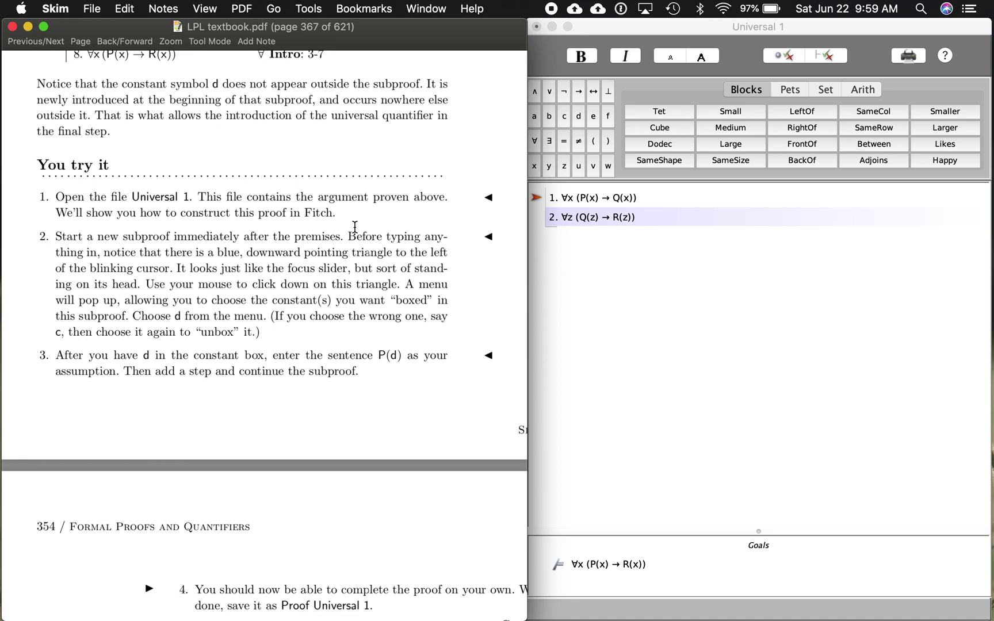
Return to the "You try it" exercise, then switch to Fitch's Universal 1 proof window.
{"action": "scroll", "coordinate": [228, 262], "scroll_direction": "up", "scroll_amount": 2}
{"action": "scroll", "coordinate": [228, 261], "scroll_direction": "up", "scroll_amount": 7}
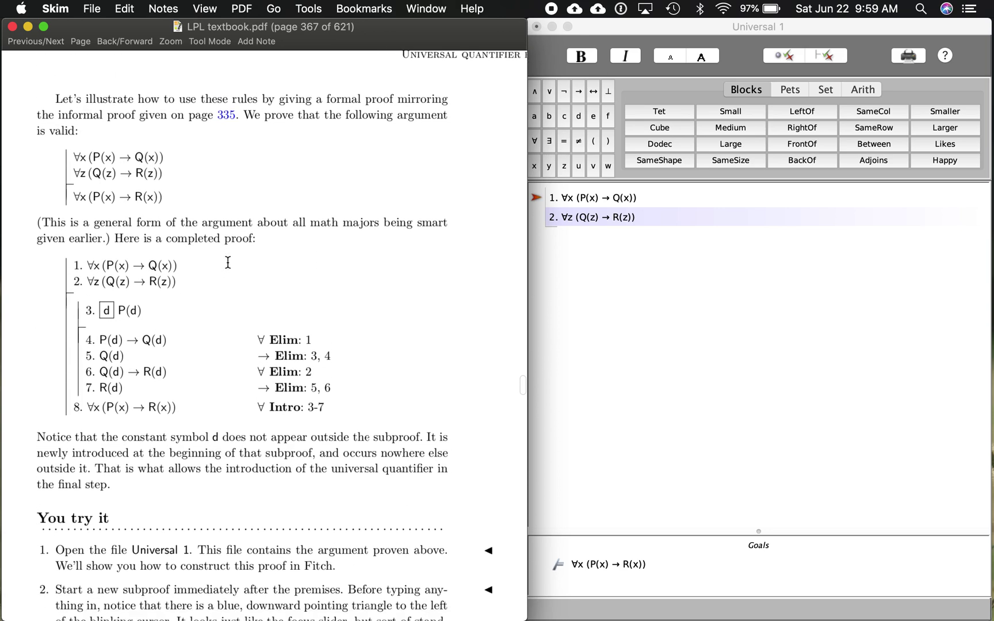
{"action": "scroll", "coordinate": [228, 262], "scroll_direction": "down", "scroll_amount": 5}
{"action": "scroll", "coordinate": [228, 261], "scroll_direction": "down", "scroll_amount": 2}
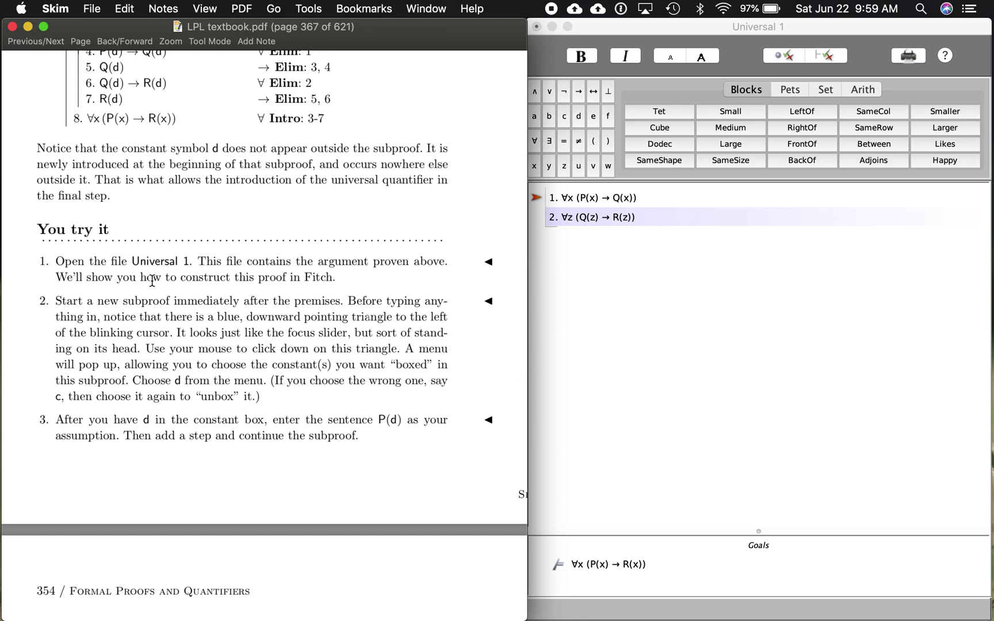
{"action": "scroll", "coordinate": [363, 381], "scroll_direction": "down", "scroll_amount": 2}
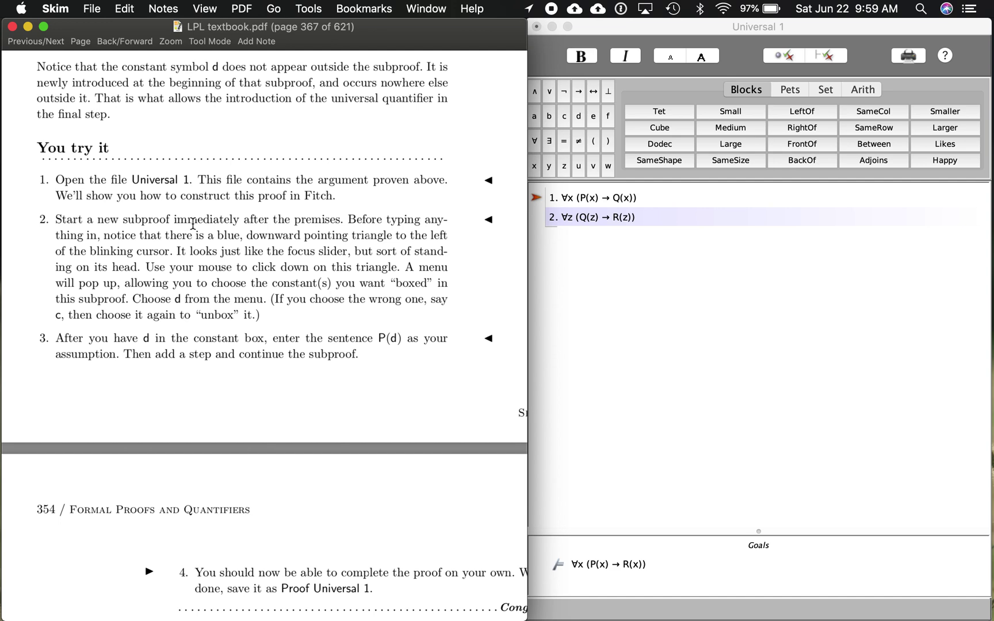
{"action": "left_click", "coordinate": [749, 29]}
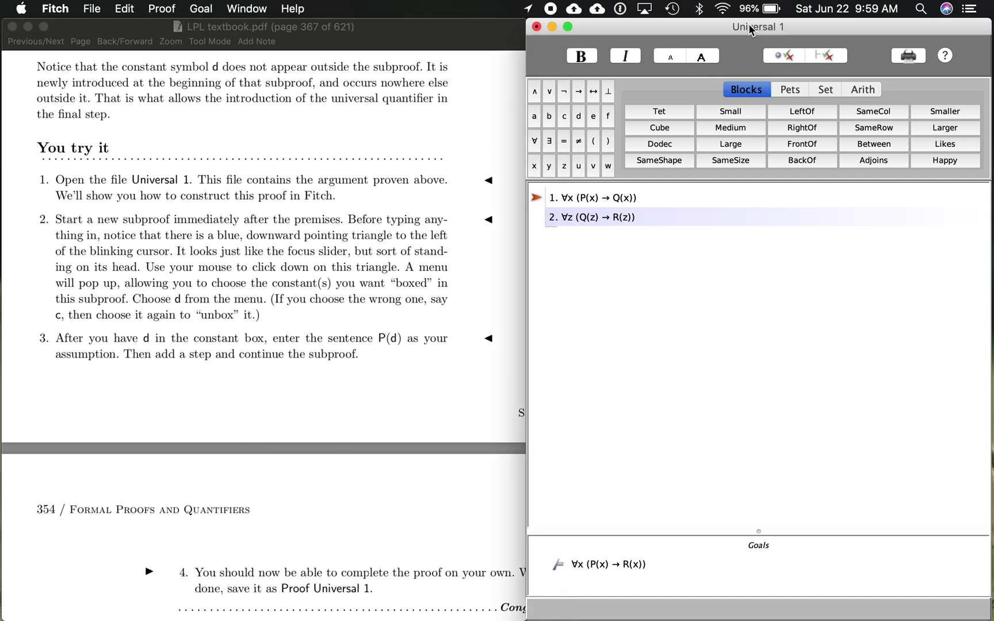
Begin a subproof at step 3, after the two premises, with constant d boxed.
{"action": "left_click", "coordinate": [162, 8]}
{"action": "left_click", "coordinate": [185, 94]}
{"action": "left_click", "coordinate": [577, 245]}
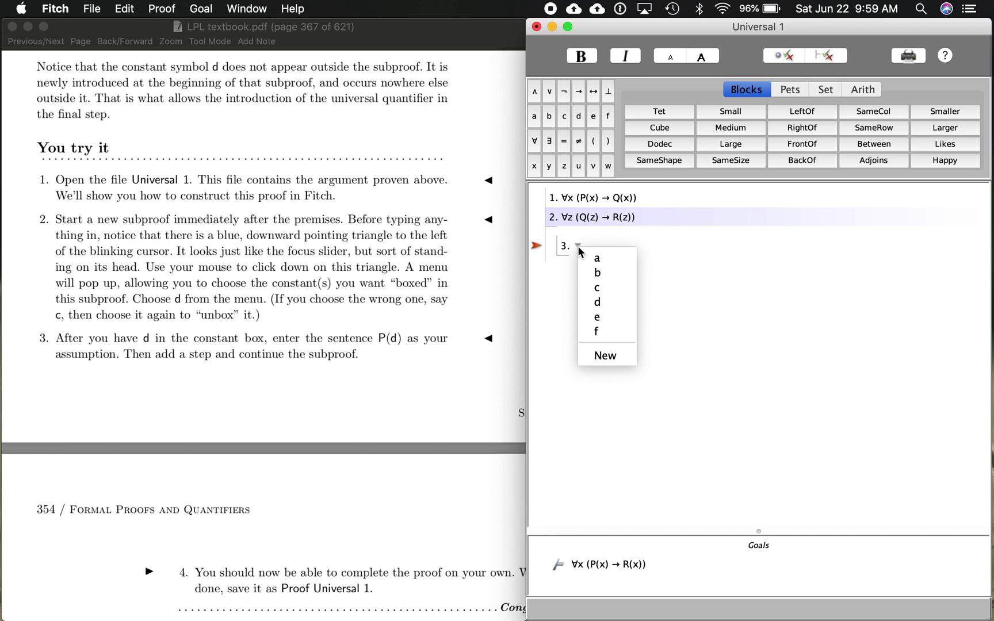
{"action": "left_click", "coordinate": [608, 302]}
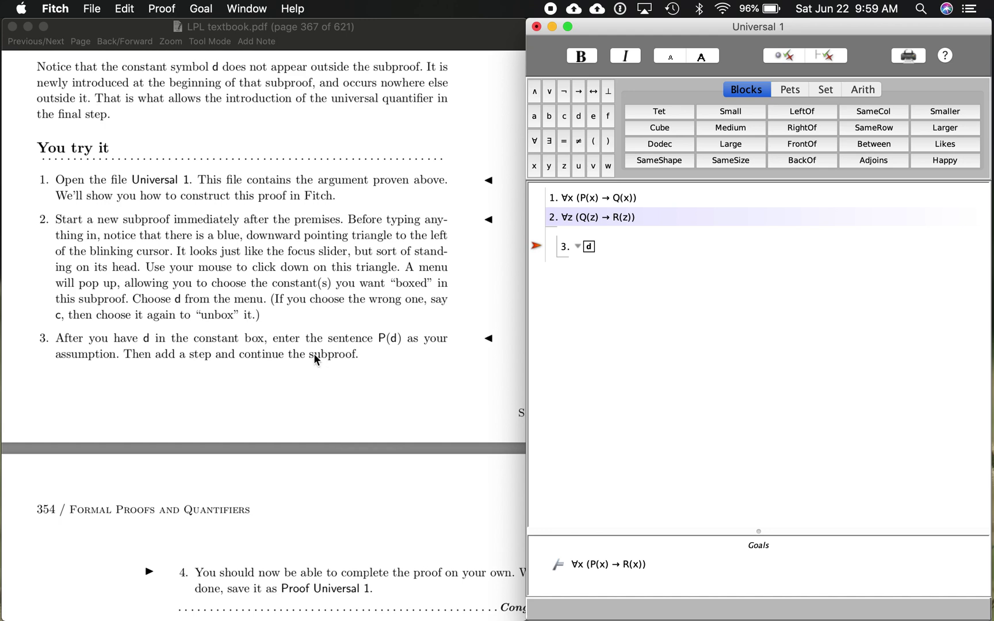
{"action": "scroll", "coordinate": [310, 355], "scroll_direction": "down", "scroll_amount": 5}
{"action": "scroll", "coordinate": [308, 354], "scroll_direction": "down", "scroll_amount": 1}
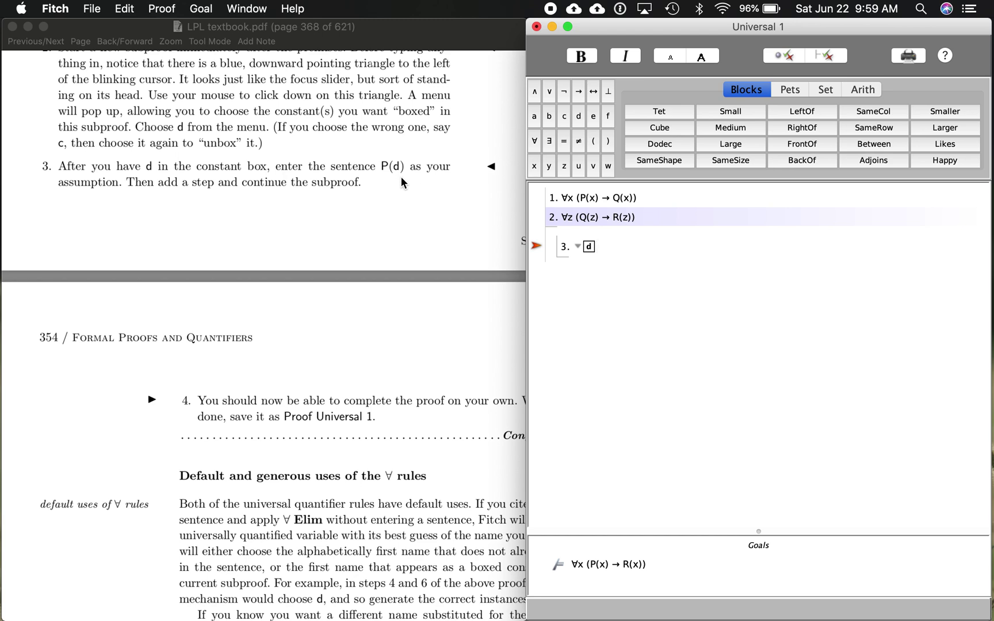
Make P(d) the subproof's assumption and add an empty step 4 below it.
{"action": "type", "text": "P(d)"}
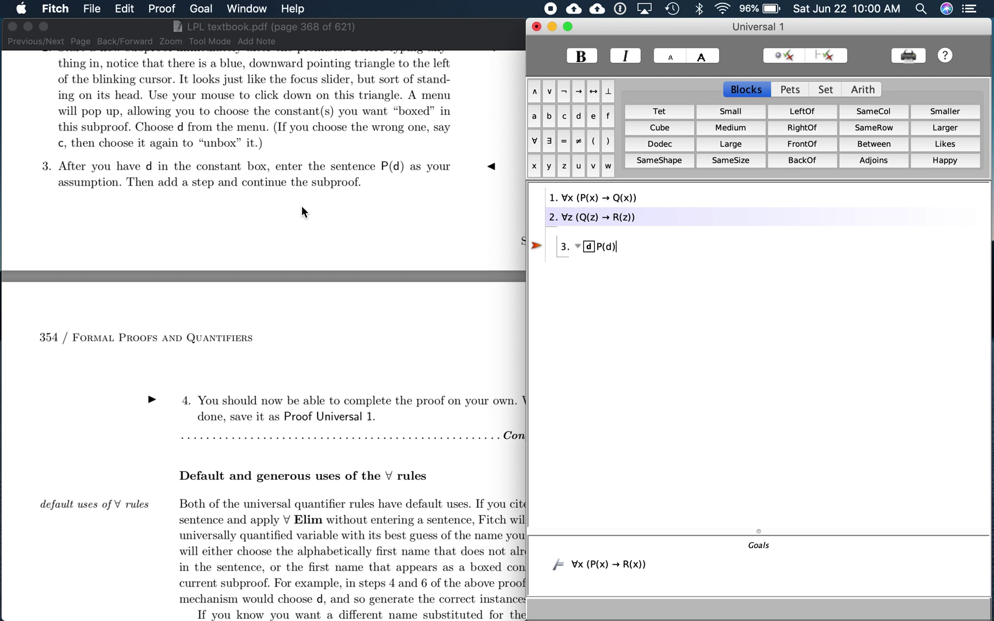
{"action": "key", "text": "super+e"}
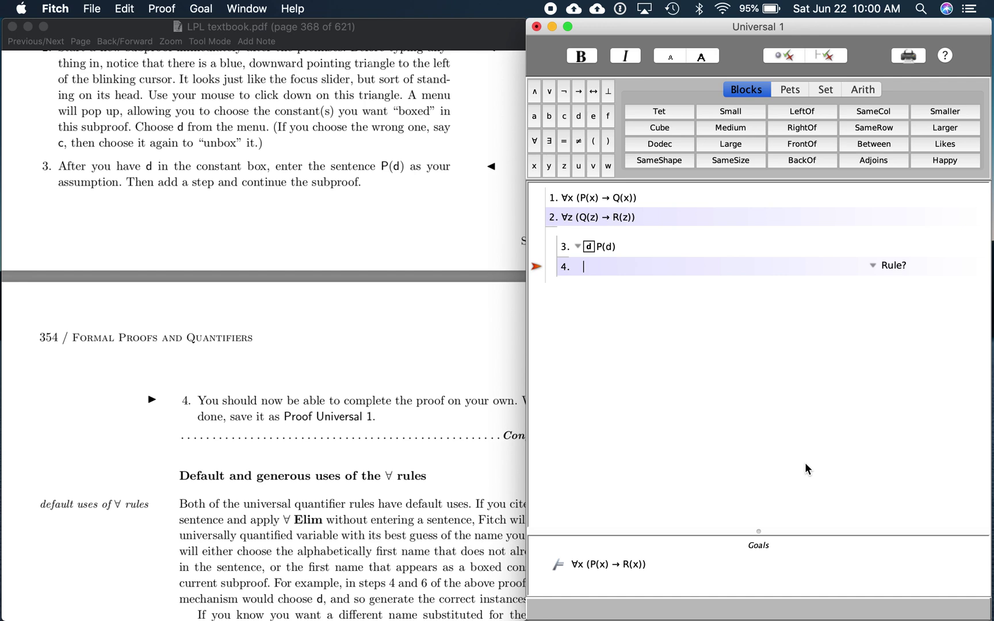
Enter the sentence P(d) → Q(d) at step 4.
{"action": "type", "text": "("}
{"action": "key", "text": "BackSpace"}
{"action": "type", "text": "P(d)"}
{"action": "left_click", "coordinate": [579, 95]}
{"action": "type", "text": "Q(d)"}
Justify step 4 by ∀ Elim citing line 1, check it, and add step 5.
{"action": "left_click", "coordinate": [873, 265]}
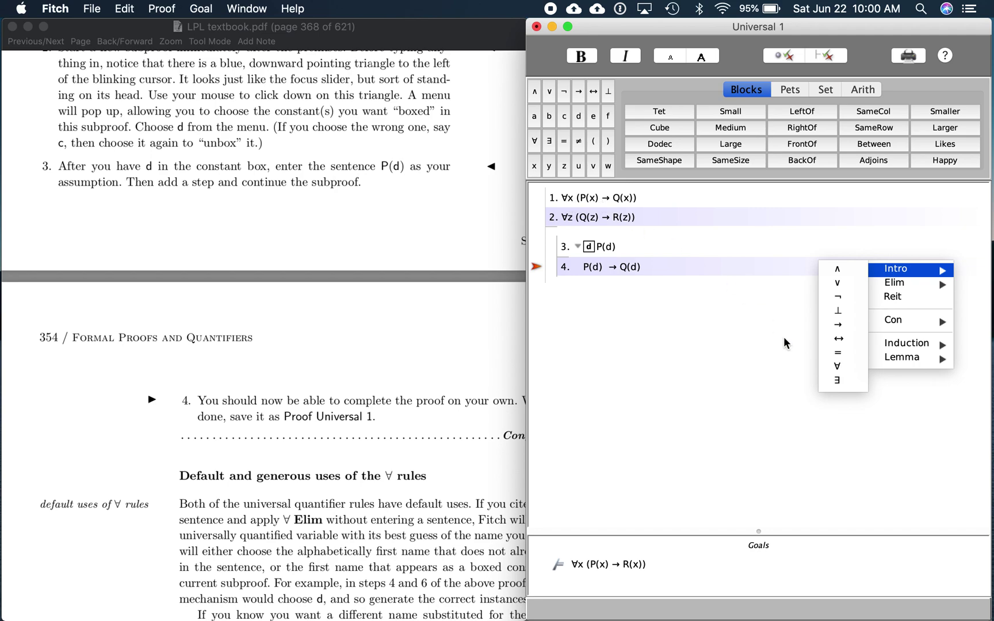
{"action": "mouse_move", "coordinate": [892, 285]}
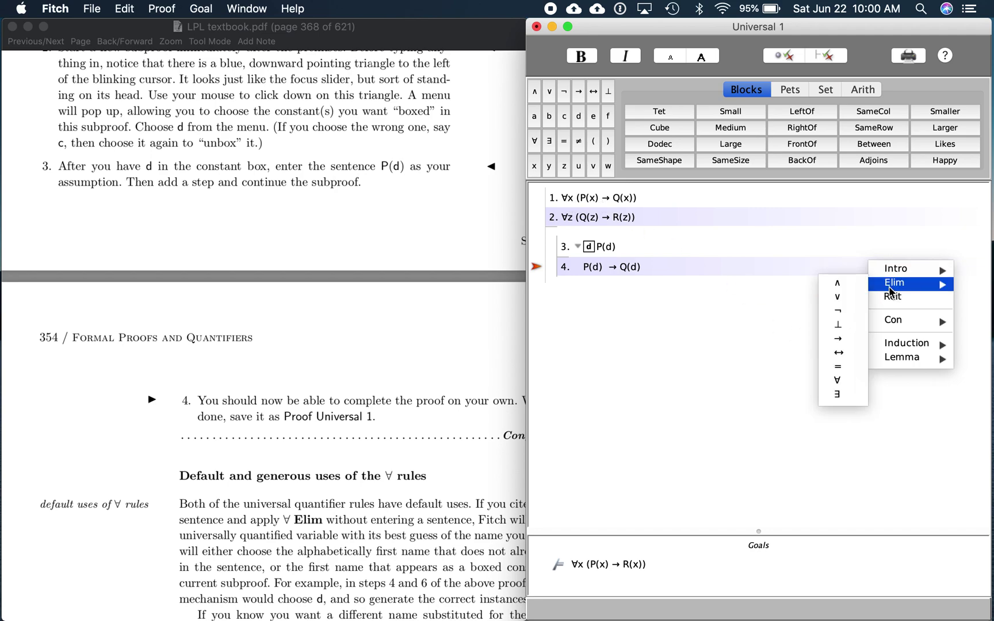
{"action": "left_click", "coordinate": [846, 380]}
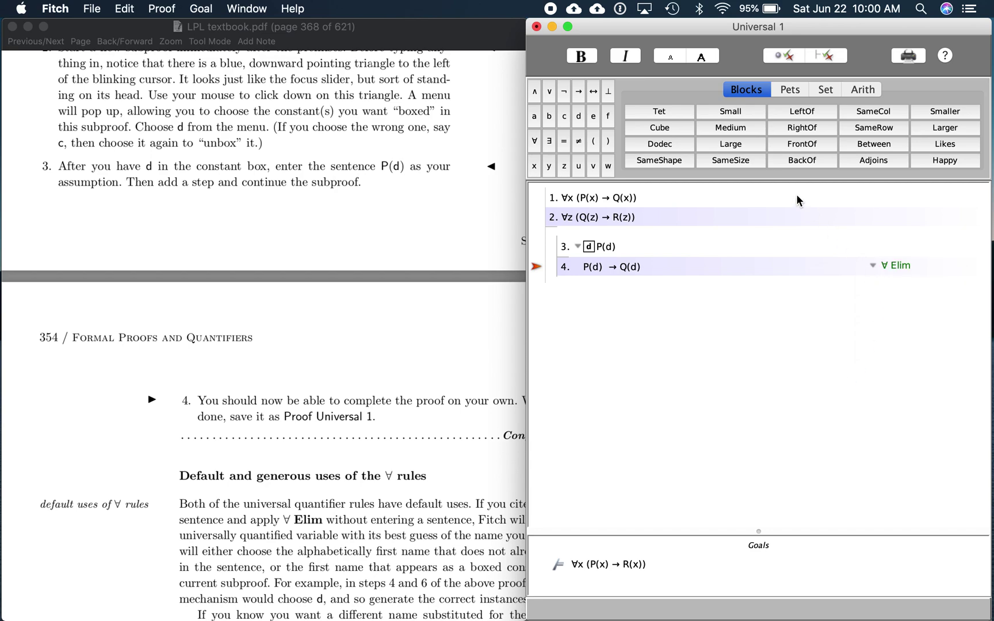
{"action": "left_click", "coordinate": [614, 198]}
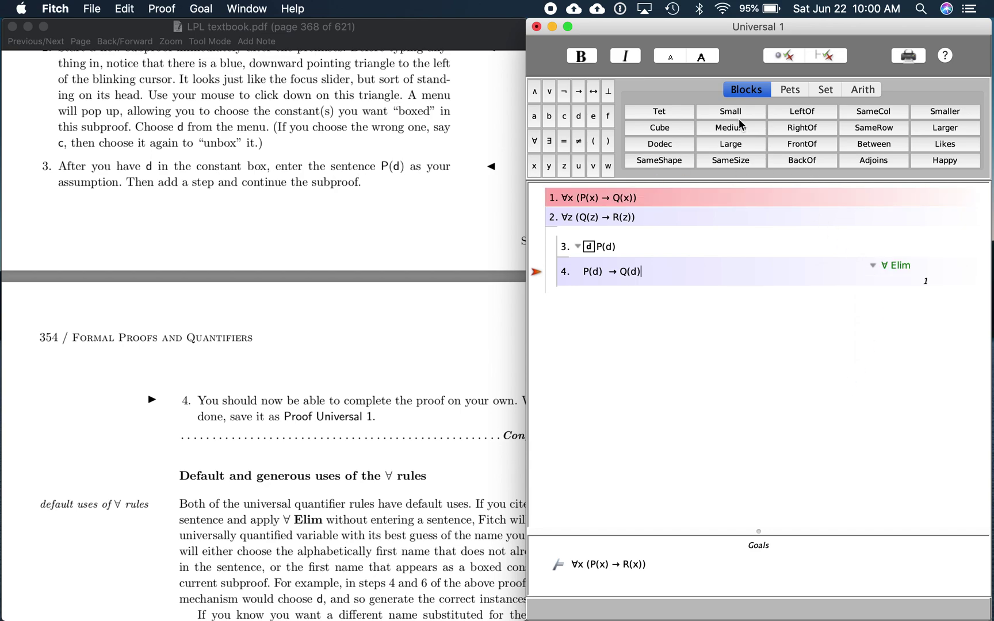
{"action": "left_click", "coordinate": [779, 57]}
{"action": "key", "text": "super+a"}
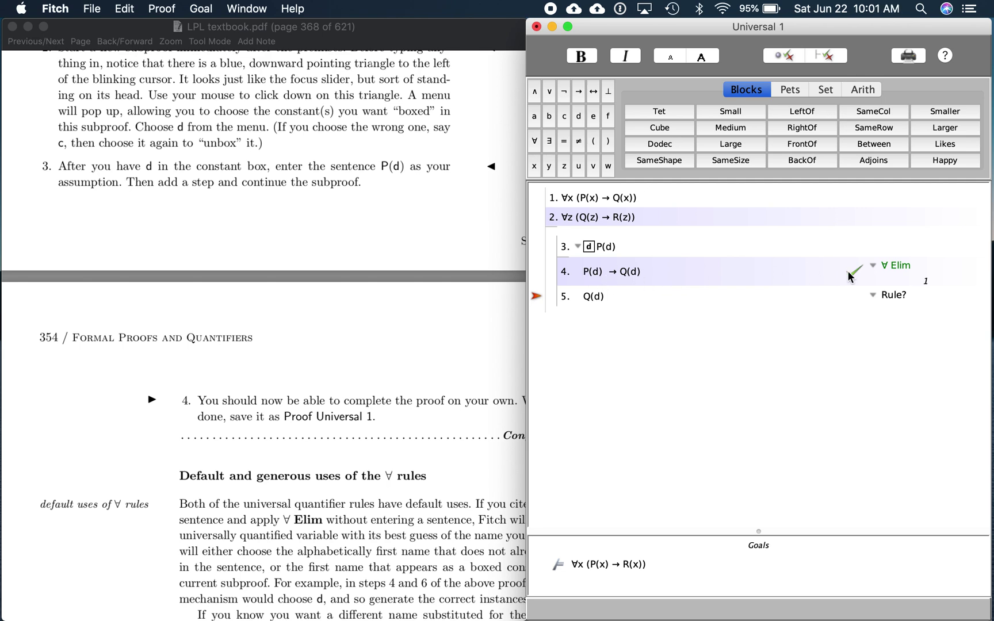
Justify step 5 Q(d) by → Elim citing lines 4 and 3, check it, then add step 6.
{"action": "left_click", "coordinate": [609, 270]}
{"action": "left_click", "coordinate": [602, 247]}
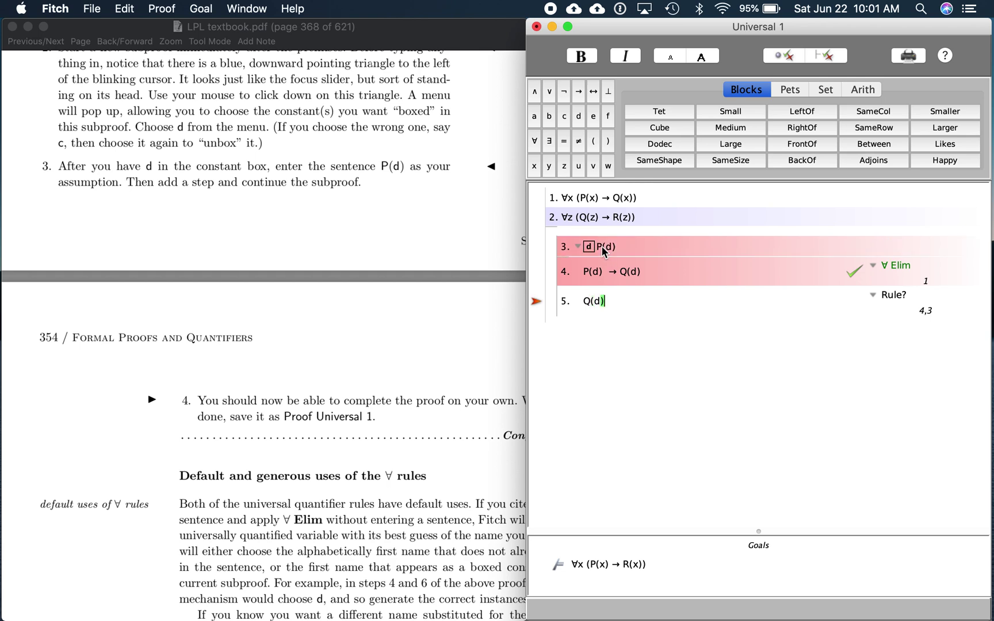
{"action": "left_click", "coordinate": [876, 294]}
{"action": "mouse_move", "coordinate": [881, 313]}
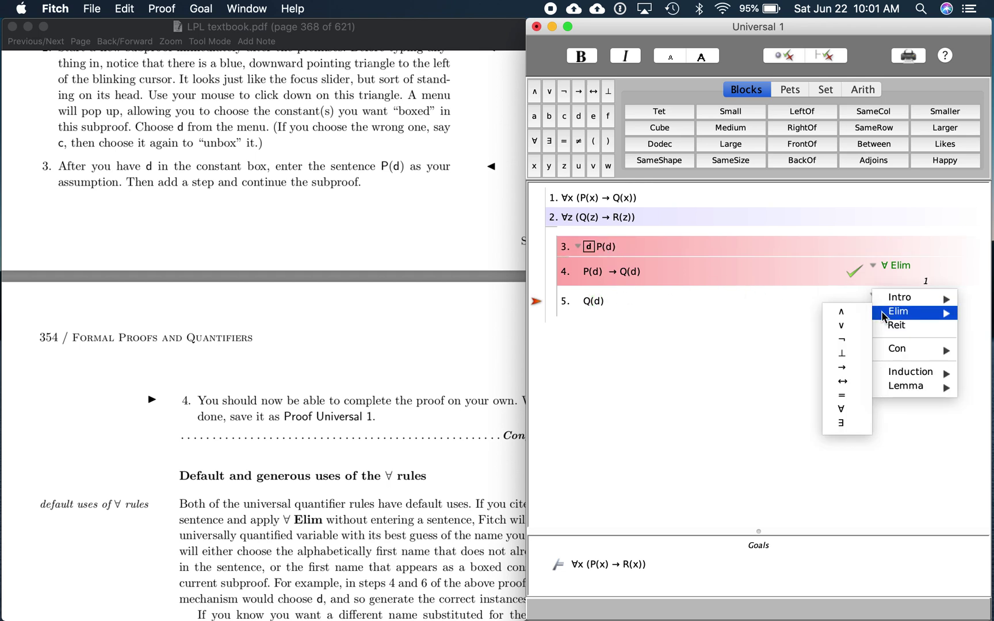
{"action": "left_click", "coordinate": [850, 374]}
{"action": "left_click", "coordinate": [786, 56]}
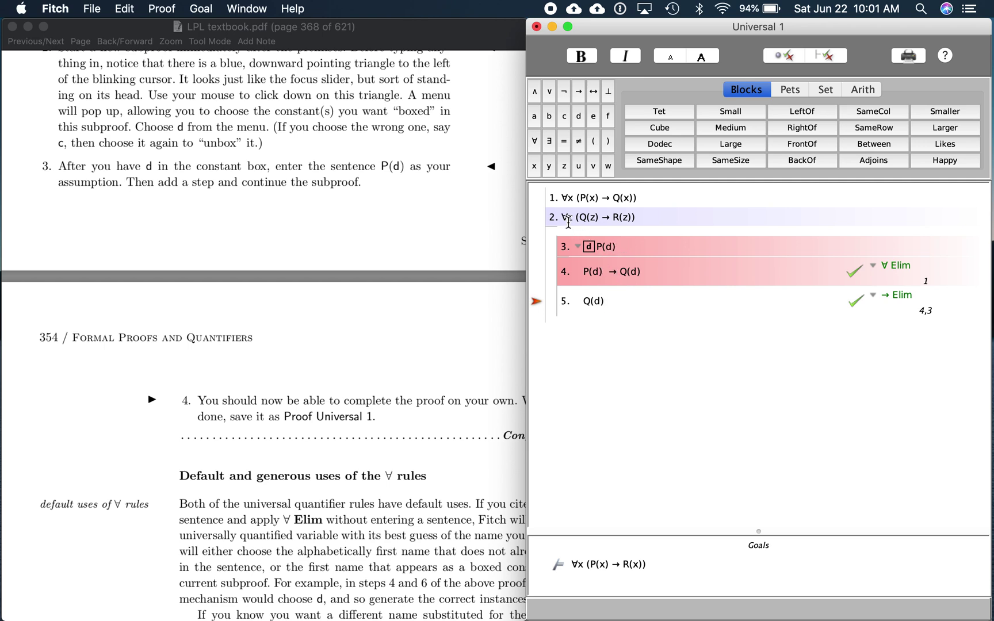
{"action": "key", "text": "super+a"}
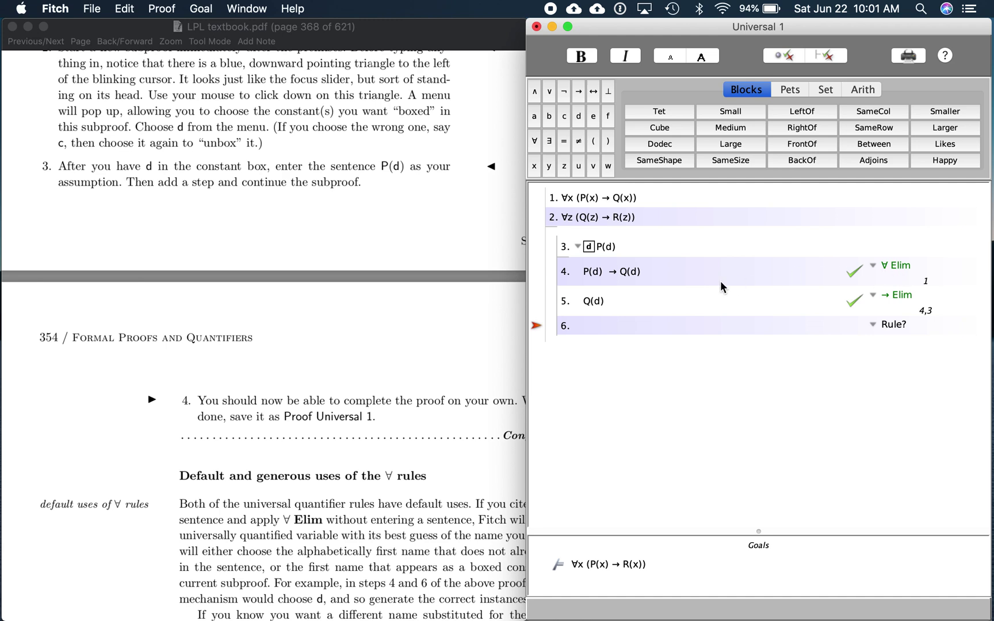
Enter Q(d) → R(d) at step 6, justified and checked by ∀ Elim from line 2.
{"action": "type", "text": "Q(d) →"}
{"action": "type", "text": "R(d)"}
{"action": "left_click", "coordinate": [635, 218]}
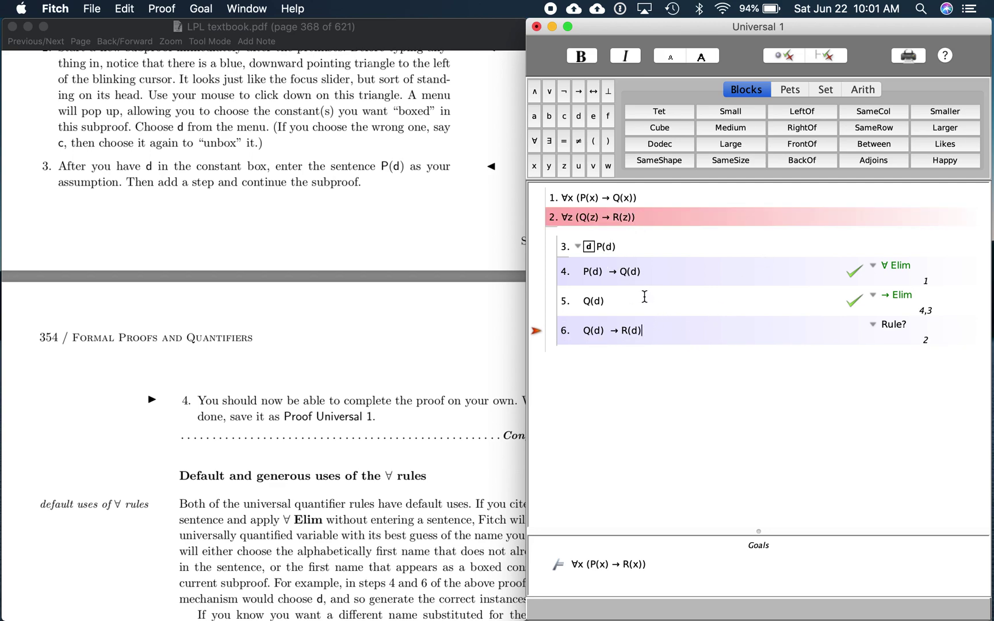
{"action": "left_click", "coordinate": [876, 330]}
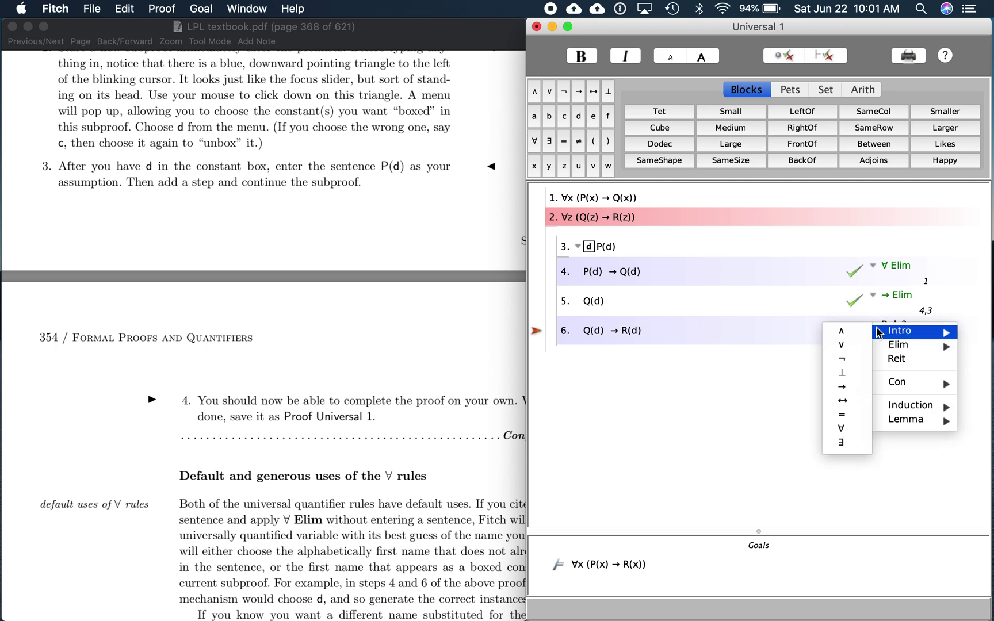
{"action": "mouse_move", "coordinate": [881, 345]}
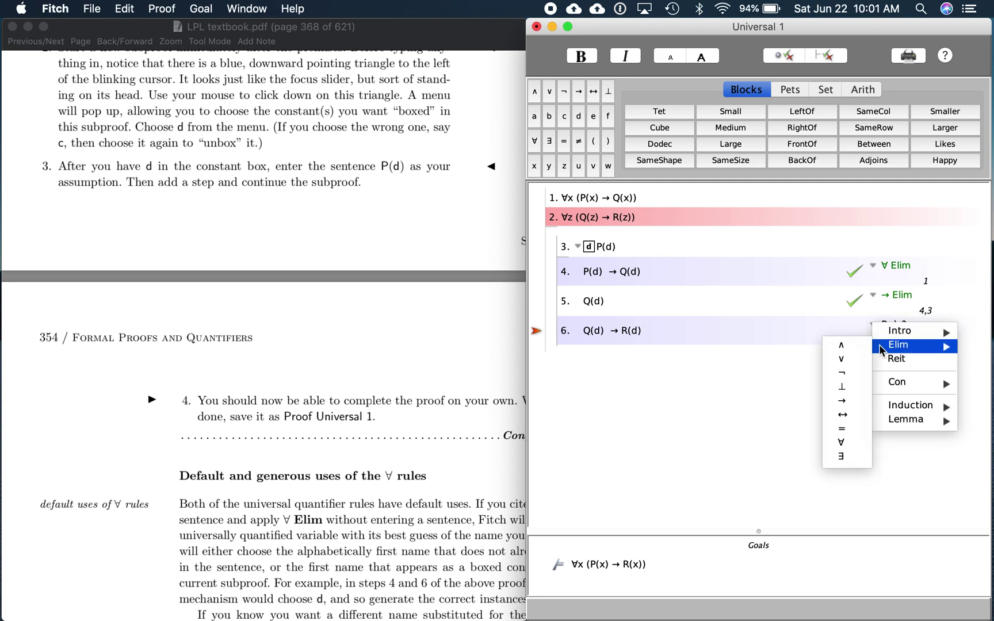
{"action": "left_click", "coordinate": [854, 444]}
{"action": "left_click", "coordinate": [791, 61]}
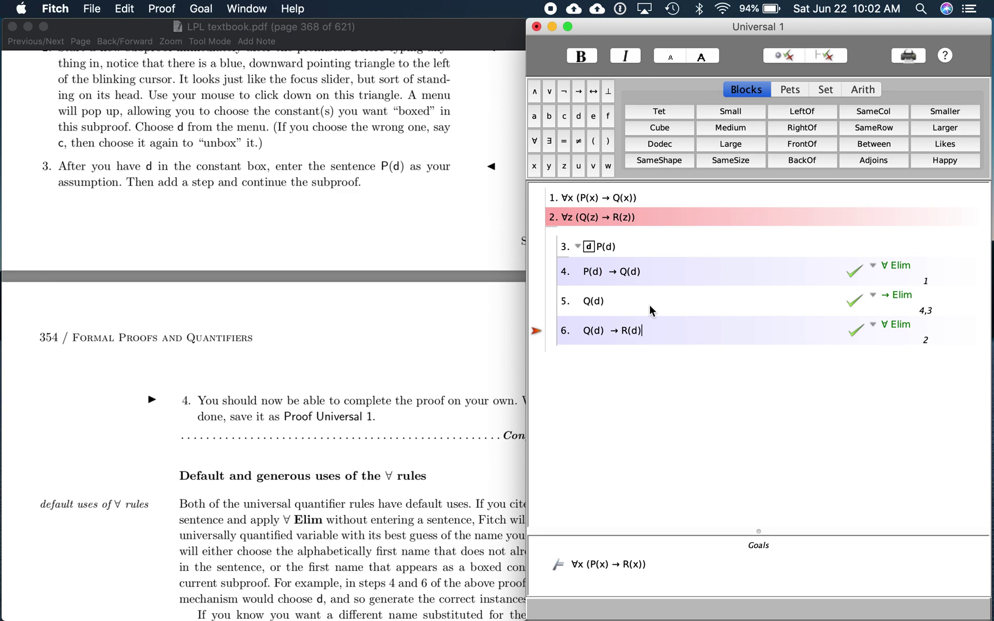
{"action": "key", "text": "super+e"}
Enter R(d) at step 7, justified and checked by → Elim citing lines 5 and 6.
{"action": "type", "text": "R"}
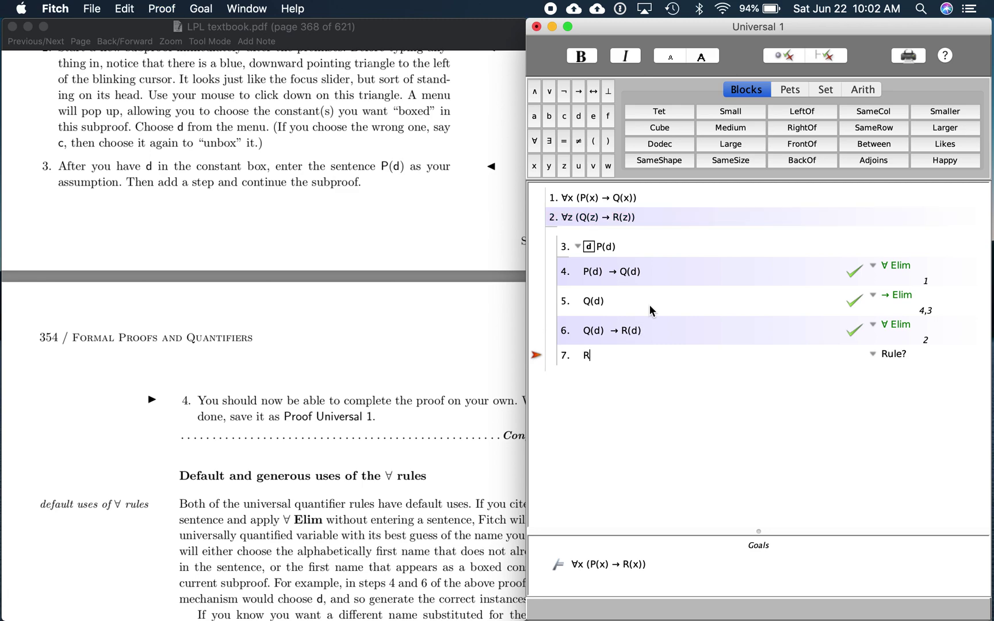
{"action": "type", "text": "(d)"}
{"action": "left_click", "coordinate": [625, 305]}
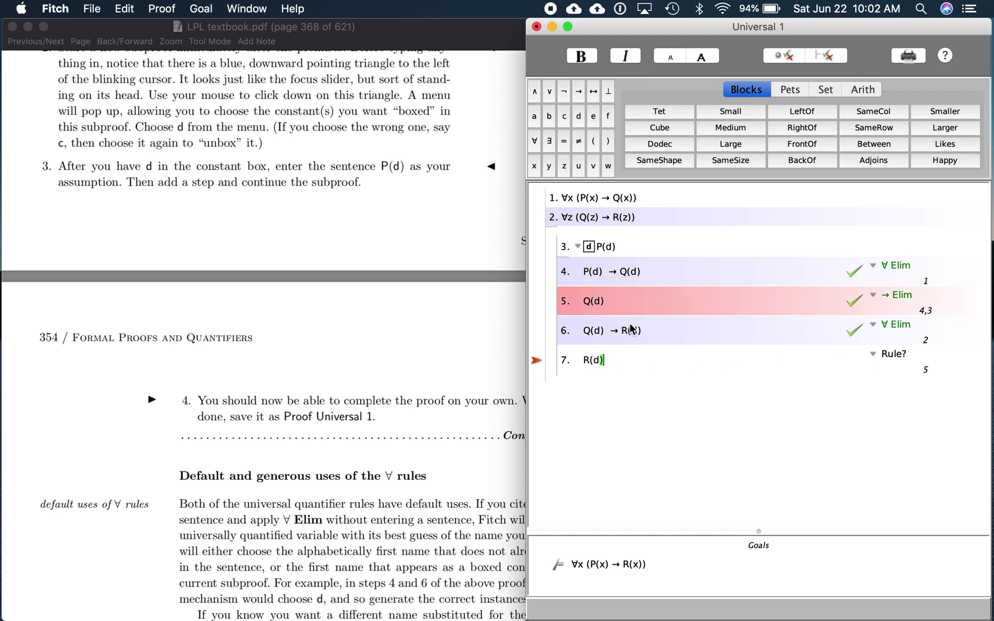
{"action": "left_click", "coordinate": [644, 327]}
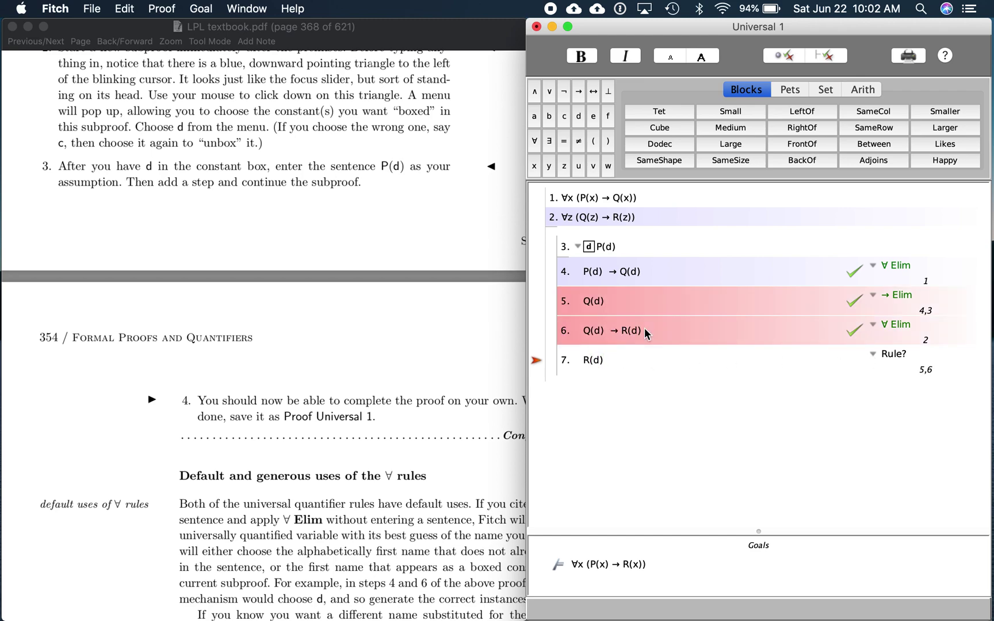
{"action": "left_click", "coordinate": [873, 354]}
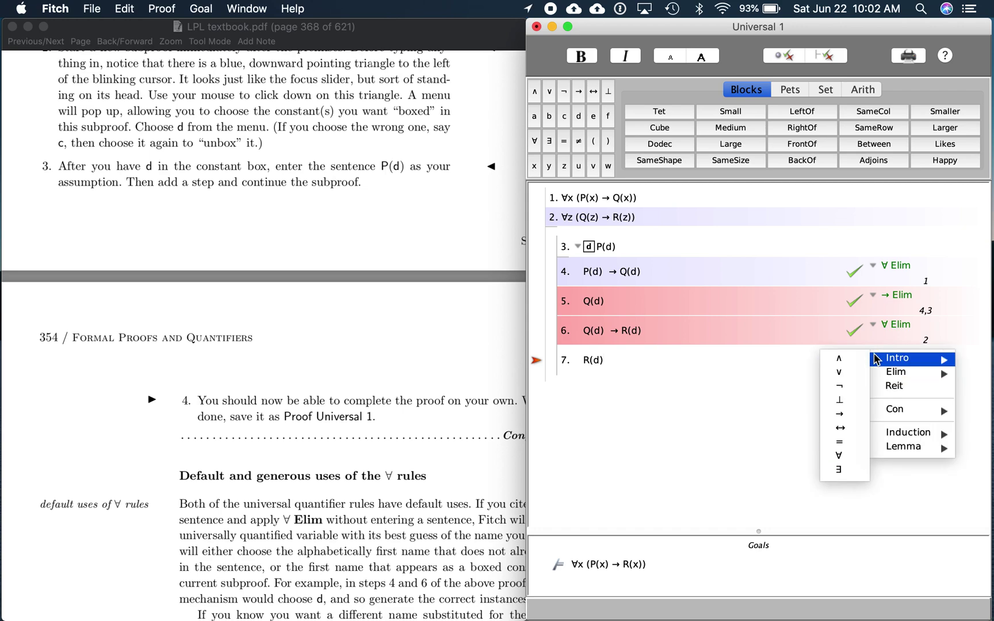
{"action": "mouse_move", "coordinate": [877, 373]}
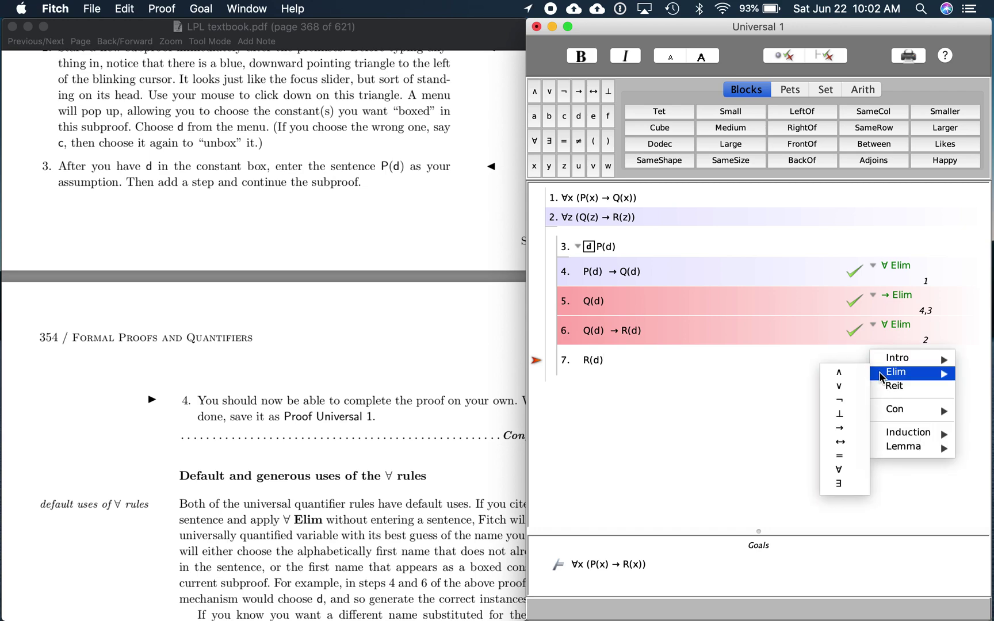
{"action": "left_click", "coordinate": [860, 430]}
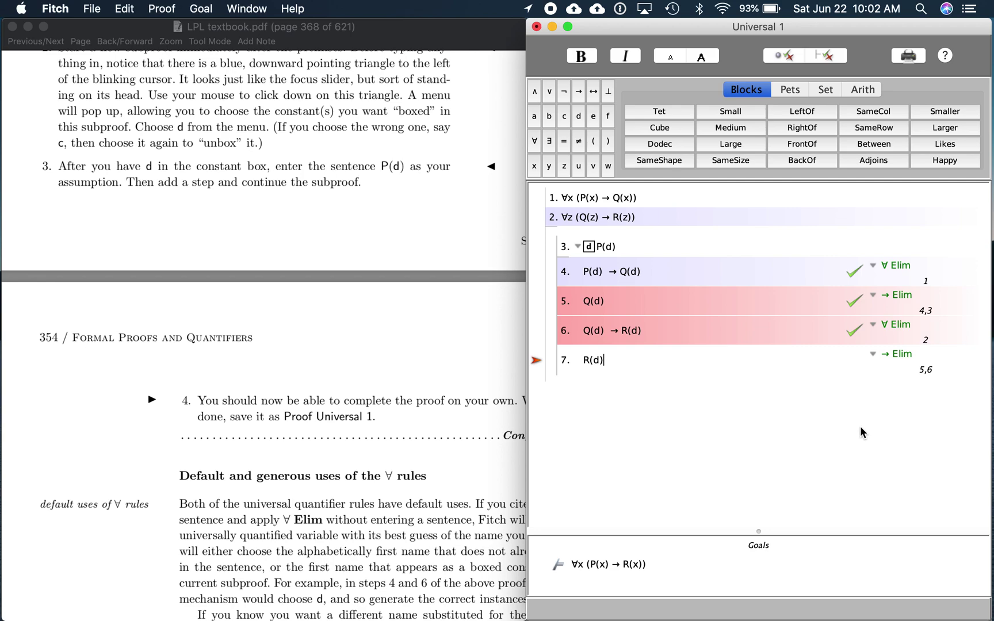
{"action": "left_click", "coordinate": [780, 61]}
{"action": "left_click", "coordinate": [162, 10]}
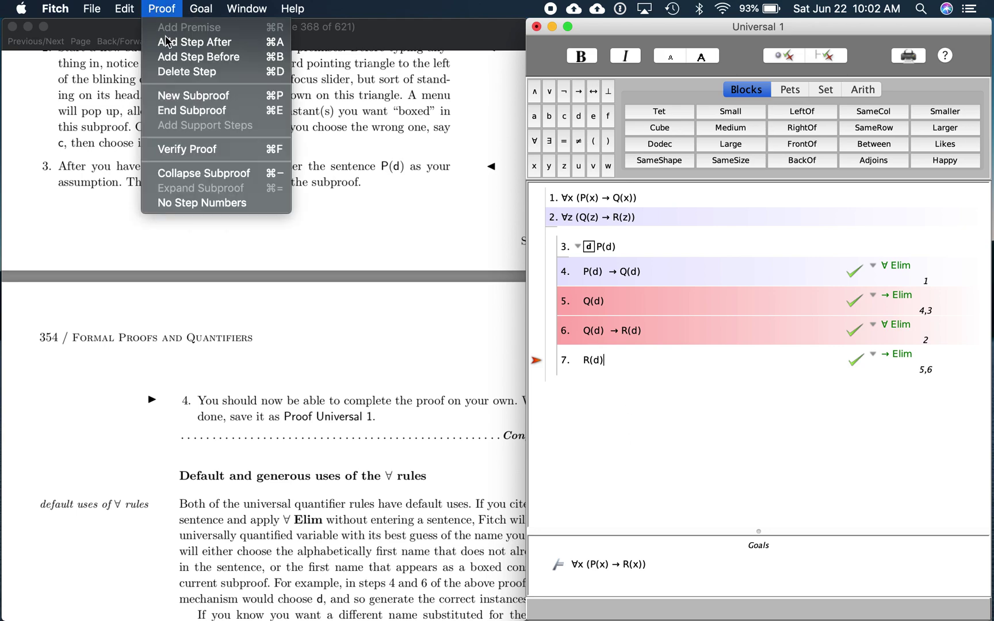
Close the subproof and copy the goal ∀x (P(x) → R(x)) into step 8.
{"action": "left_click", "coordinate": [192, 111]}
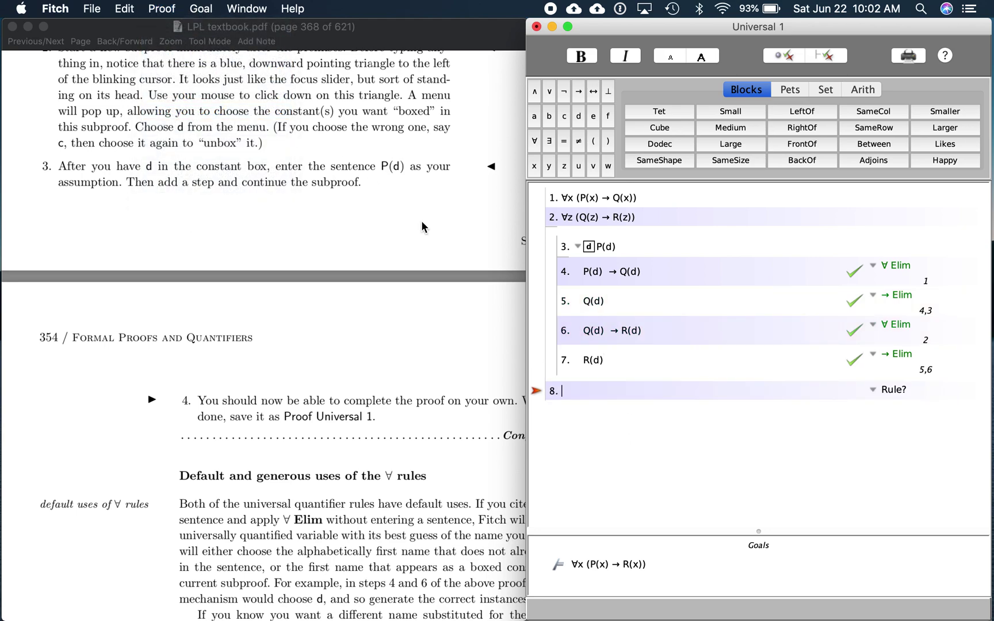
{"action": "left_click_drag", "start_coordinate": [655, 565], "coordinate": [569, 565]}
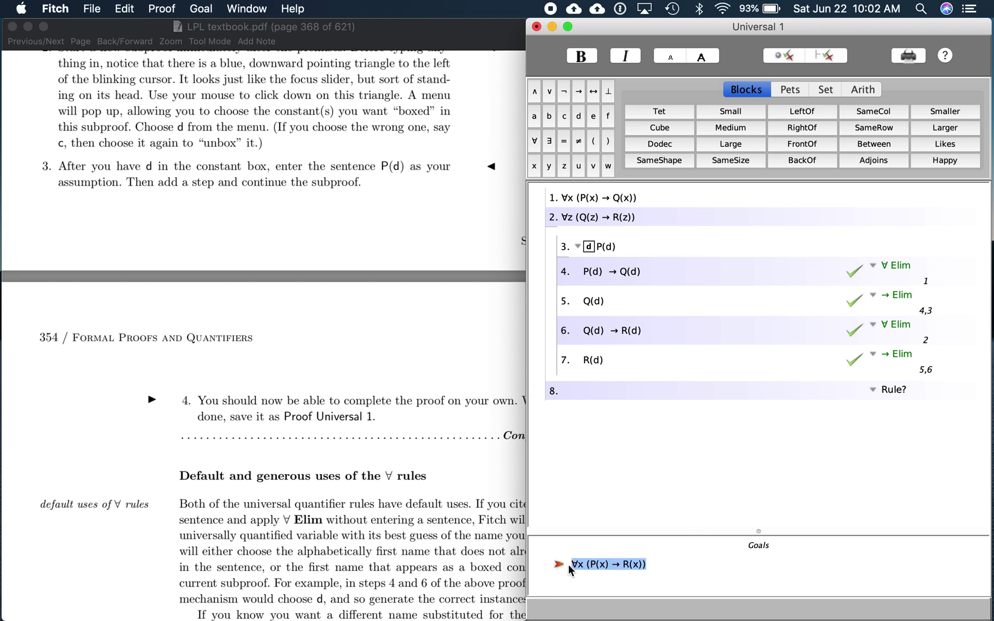
{"action": "key", "text": "super+c"}
{"action": "left_click", "coordinate": [608, 395]}
{"action": "key", "text": "super+v"}
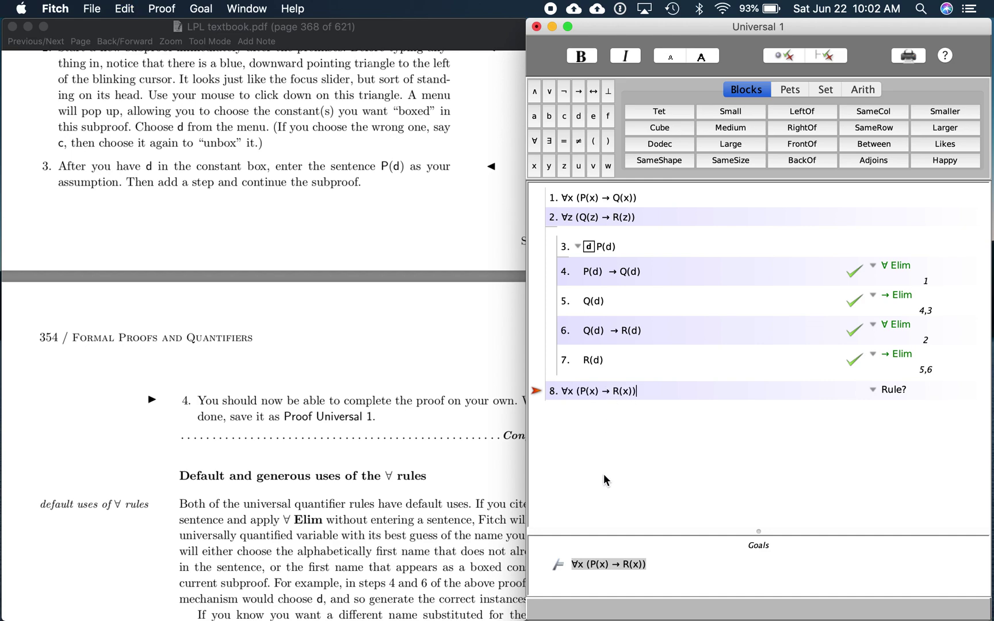
Justify step 8 by ∀ Intro citing subproof 3–7, check it, and verify the goal.
{"action": "left_click", "coordinate": [874, 392]}
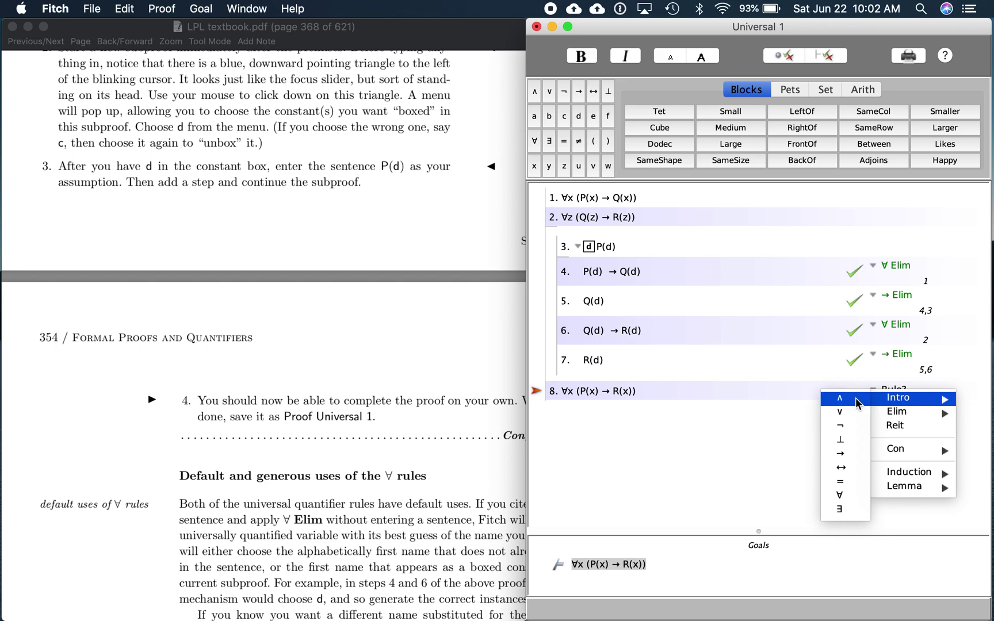
{"action": "left_click", "coordinate": [851, 495]}
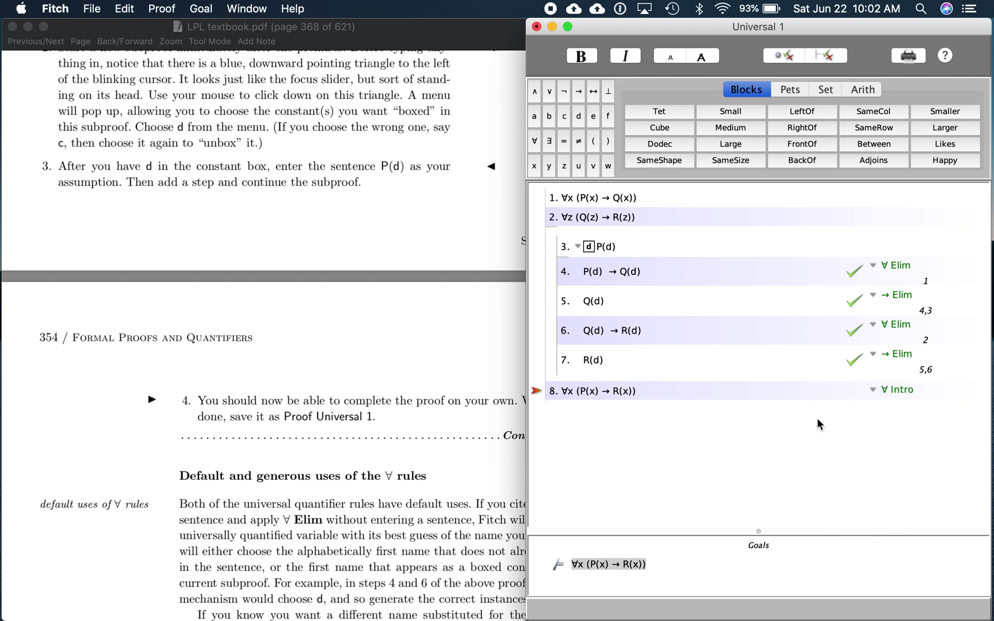
{"action": "left_click", "coordinate": [639, 270]}
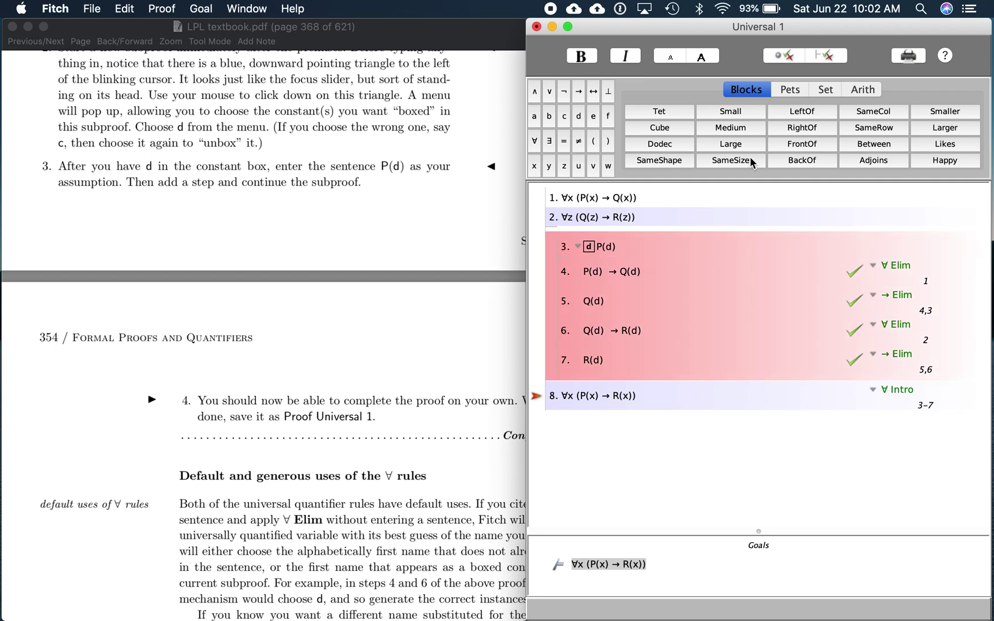
{"action": "left_click", "coordinate": [799, 59]}
{"action": "left_click", "coordinate": [829, 48]}
{"action": "scroll", "coordinate": [401, 482], "scroll_direction": "down", "scroll_amount": 5}
{"action": "scroll", "coordinate": [401, 481], "scroll_direction": "right", "scroll_amount": 3}
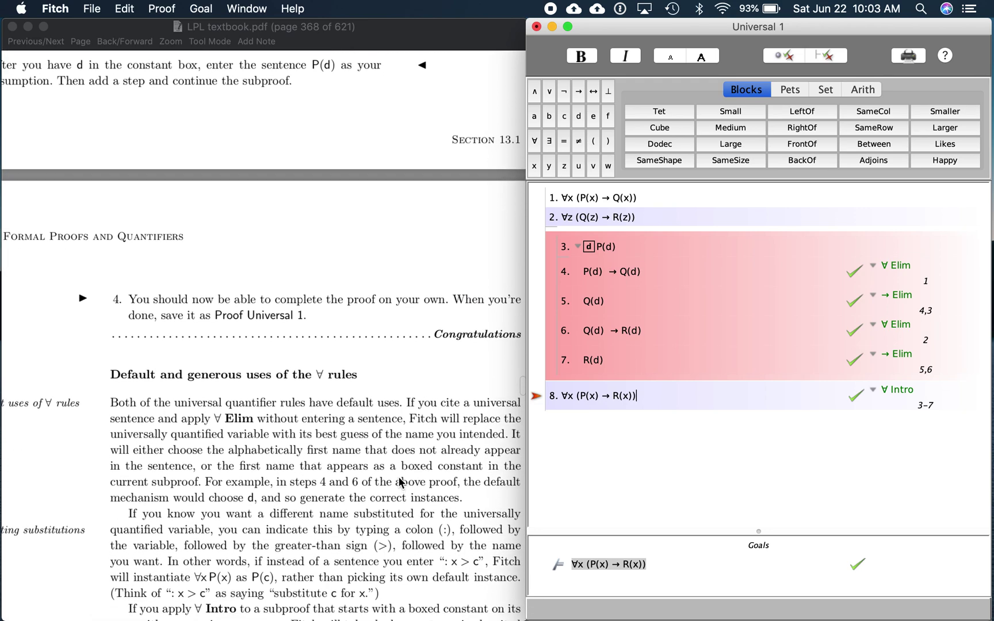
{"action": "scroll", "coordinate": [401, 483], "scroll_direction": "down", "scroll_amount": 1}
{"action": "scroll", "coordinate": [401, 483], "scroll_direction": "right", "scroll_amount": 1}
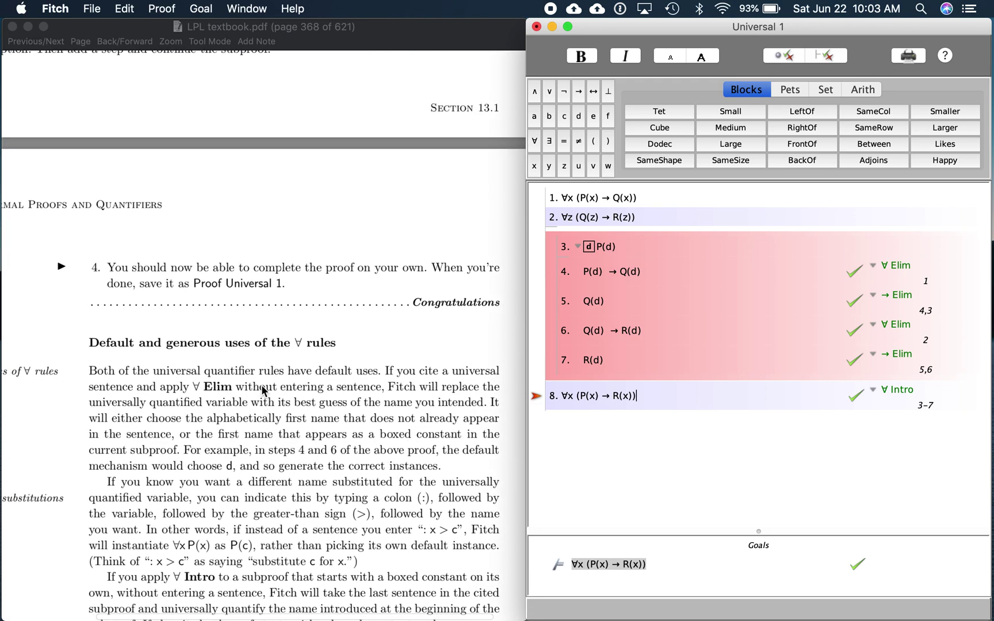
{"action": "scroll", "coordinate": [258, 358], "scroll_direction": "up", "scroll_amount": 4}
{"action": "scroll", "coordinate": [257, 358], "scroll_direction": "left", "scroll_amount": 2}
{"action": "scroll", "coordinate": [256, 356], "scroll_direction": "right", "scroll_amount": 1}
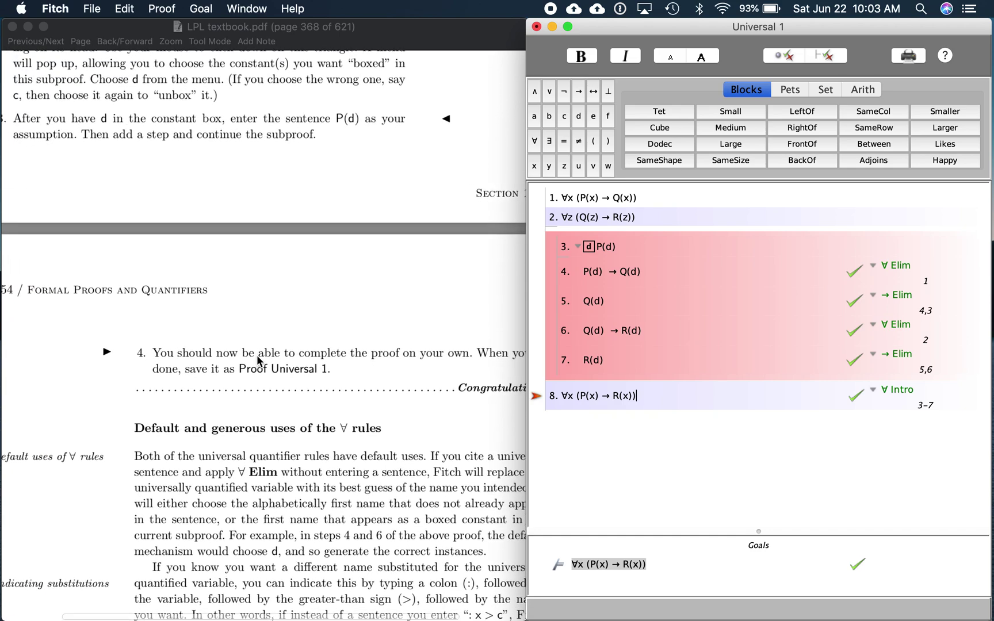